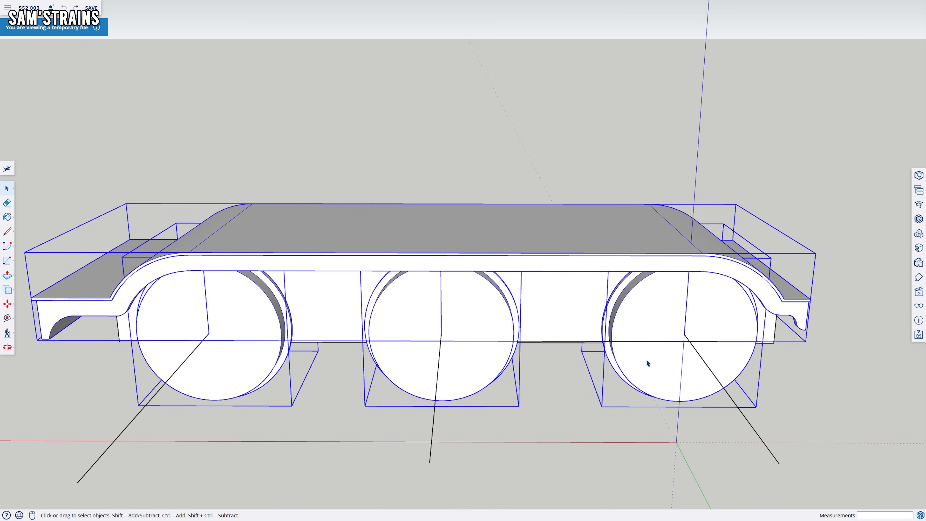
# Hide the selected running board and wheel assembly
pyautogui.rightClick(647, 362)
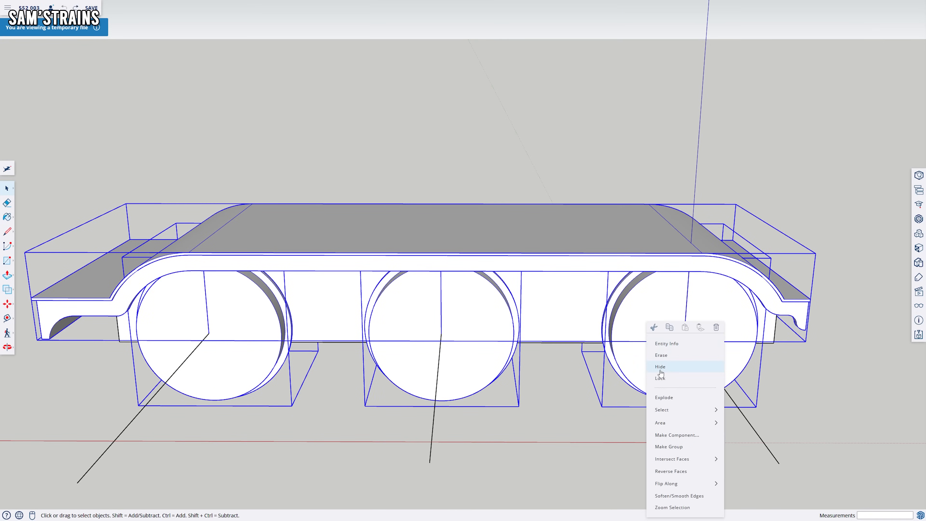
pyautogui.click(661, 366)
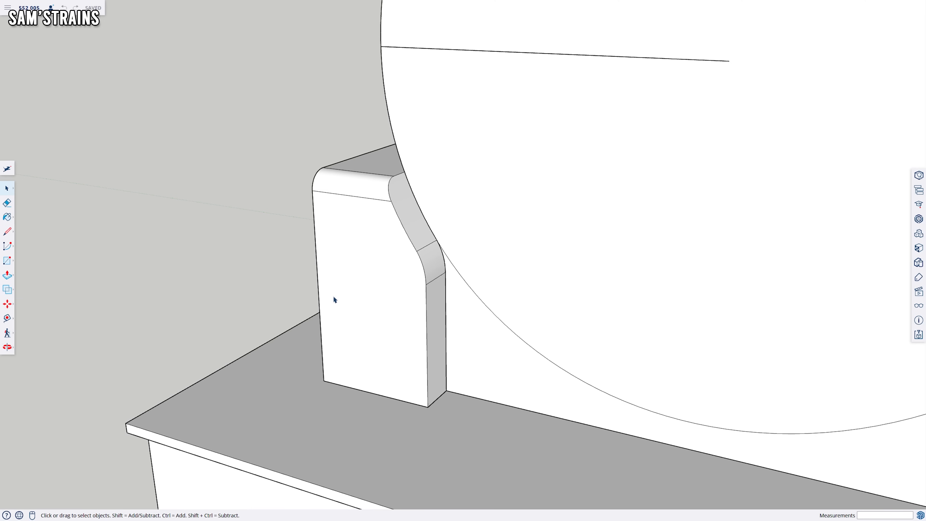
# Select the rounded rectangular window frames on both sides of the cab front one after another
pyautogui.moveTo(335, 300); pyautogui.dragTo(766, 309, button='middle')
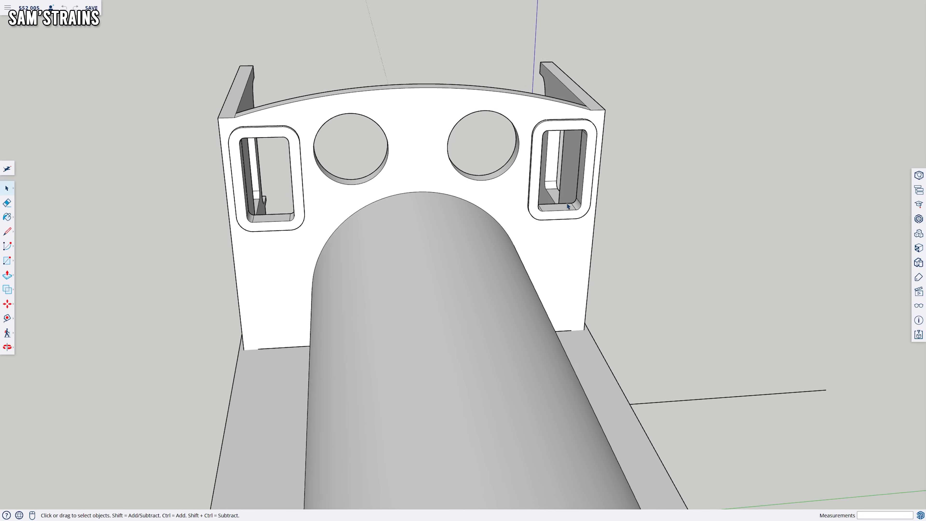
pyautogui.click(533, 174)
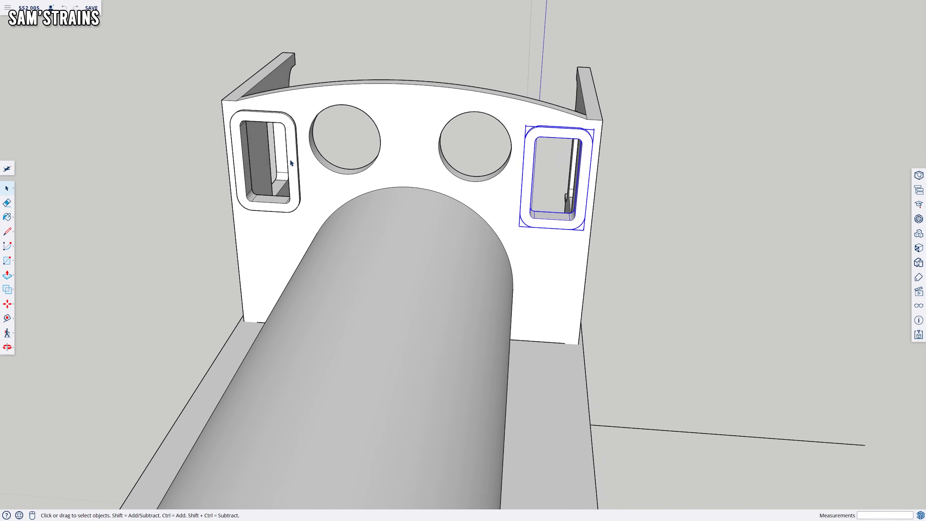
pyautogui.click(286, 200)
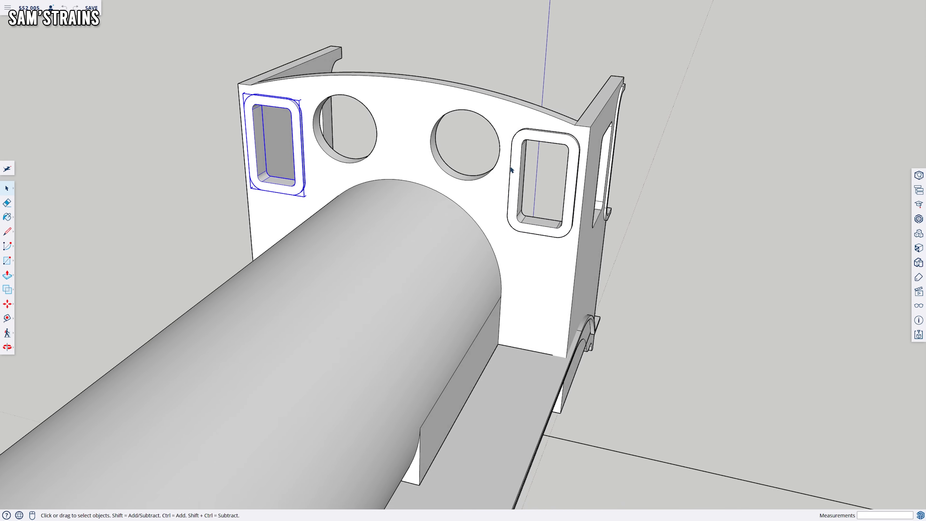
pyautogui.keyDown('ctrl'); pyautogui.click(531, 184); pyautogui.keyUp('ctrl')
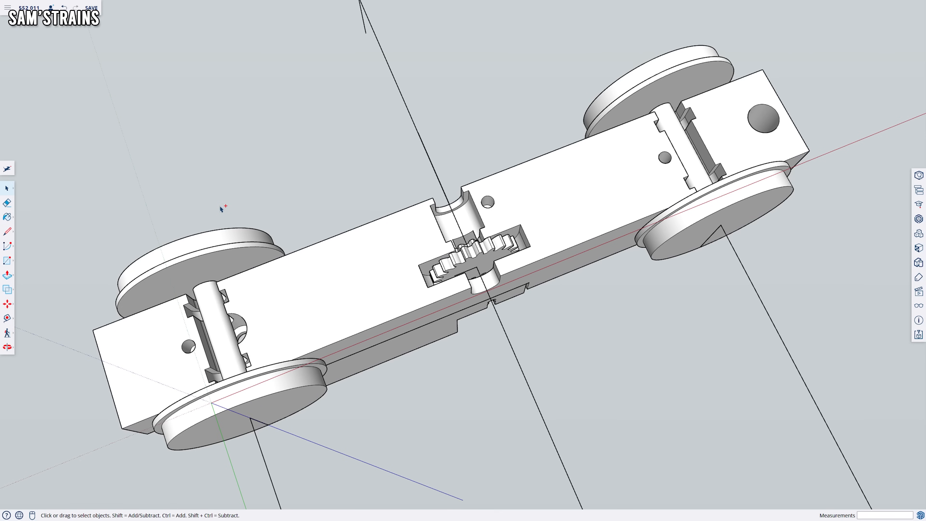
# Undo and redo the removal of the chassis bottom plate several times to compare both states, ending with the removal undone
pyautogui.hotkey('ctrl', 'z')
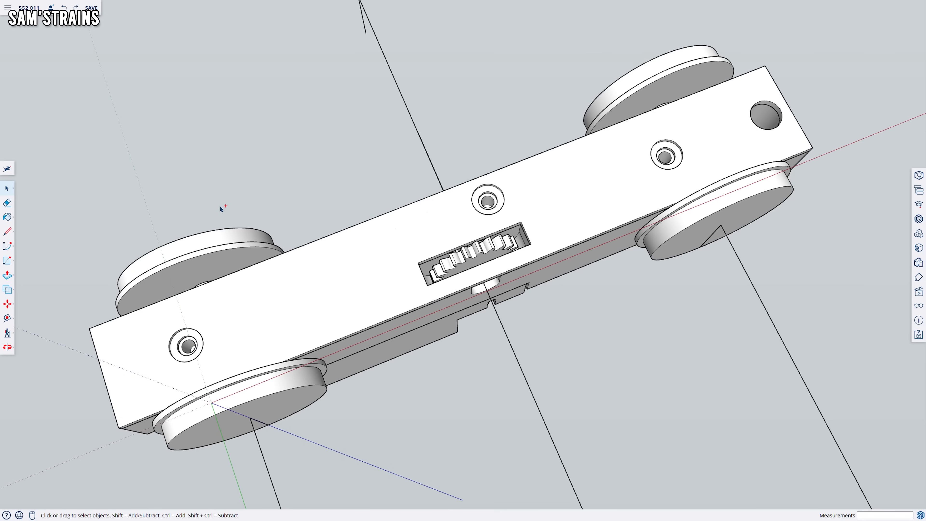
pyautogui.hotkey('ctrl', 'y')
pyautogui.hotkey('ctrl', 'z')
pyautogui.hotkey('ctrl', 'y')
pyautogui.hotkey('ctrl', 'z')
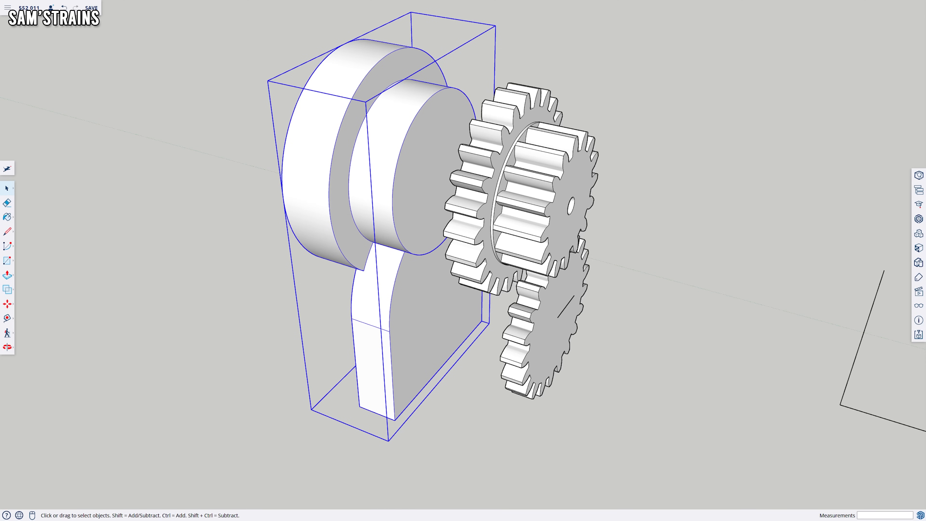
pyautogui.moveTo(365, 81); pyautogui.dragTo(323, 344)
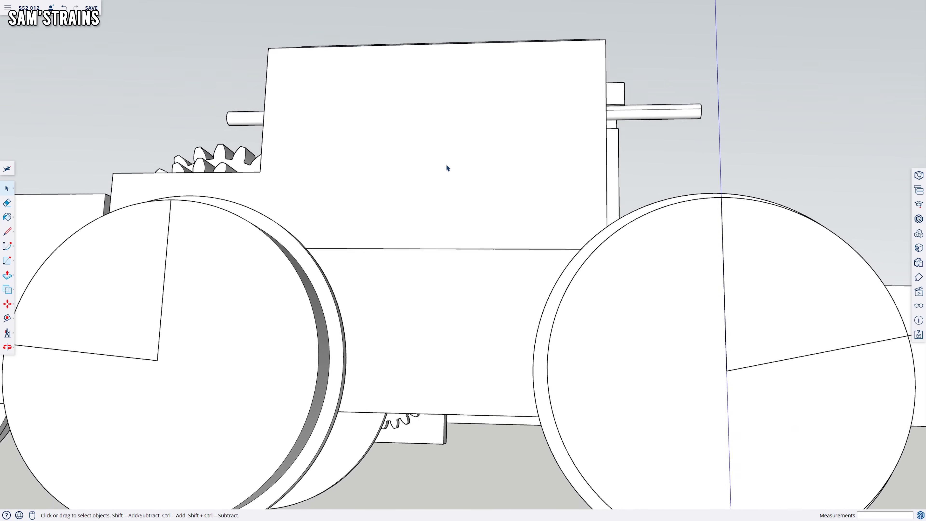
# Open the motor assembly above the chassis for editing and hide the motor's outer housing
pyautogui.doubleClick(439, 170)
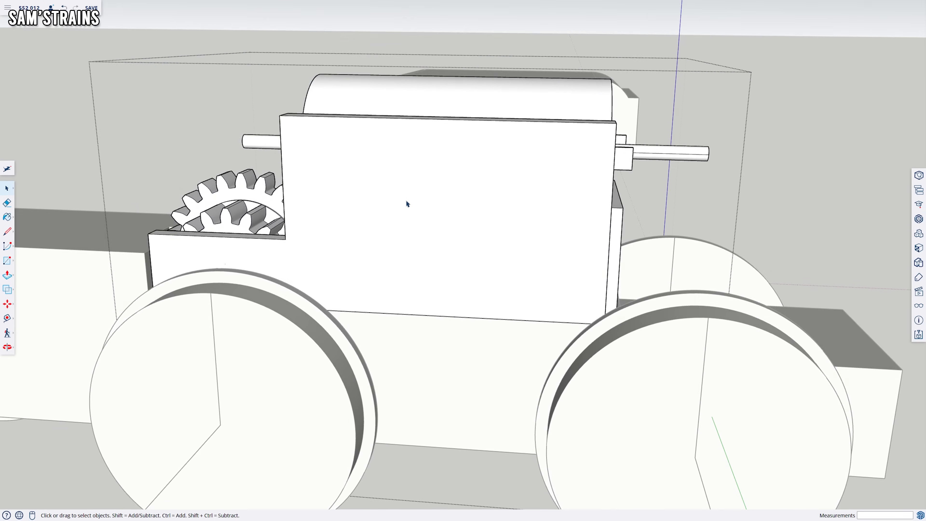
pyautogui.click(406, 200)
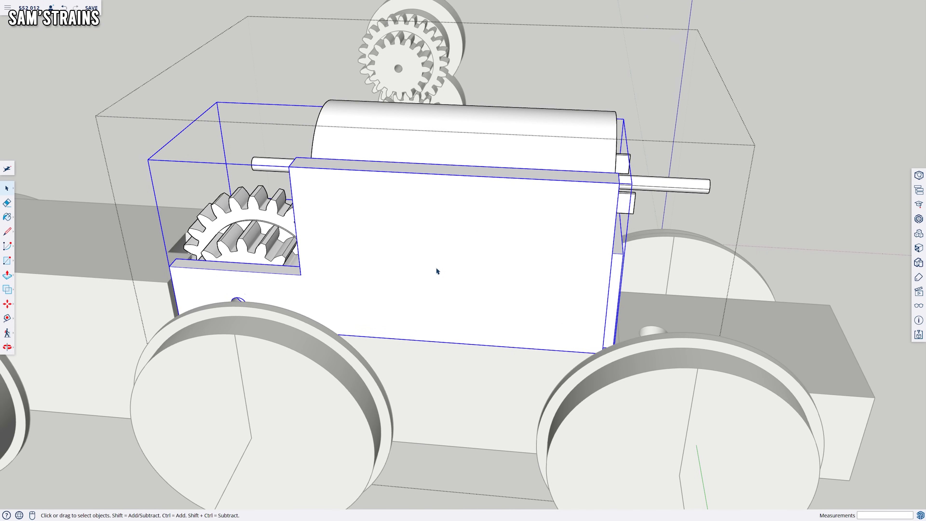
pyautogui.rightClick(411, 272)
pyautogui.click(425, 319)
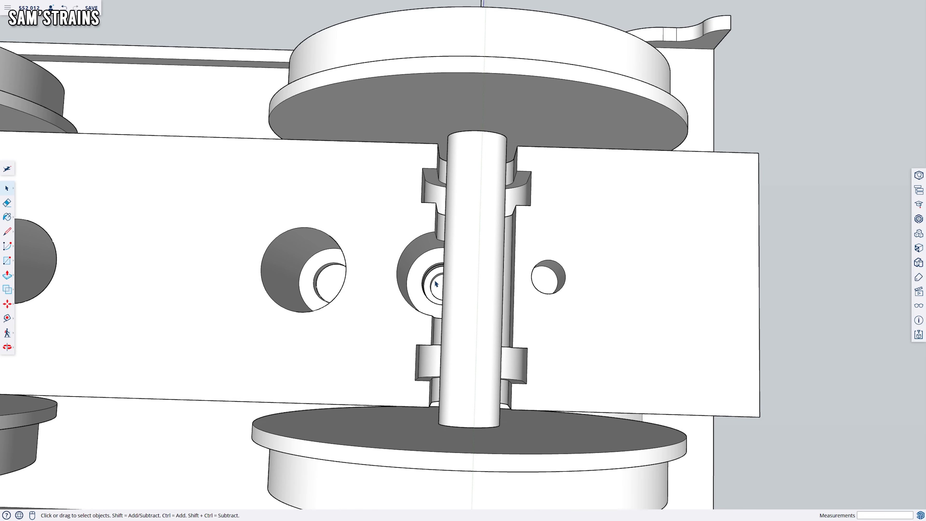
# Hide the wheelset at the chassis end to examine the stepped screw hole behind its axle
pyautogui.click(470, 273)
pyautogui.rightClick(470, 271)
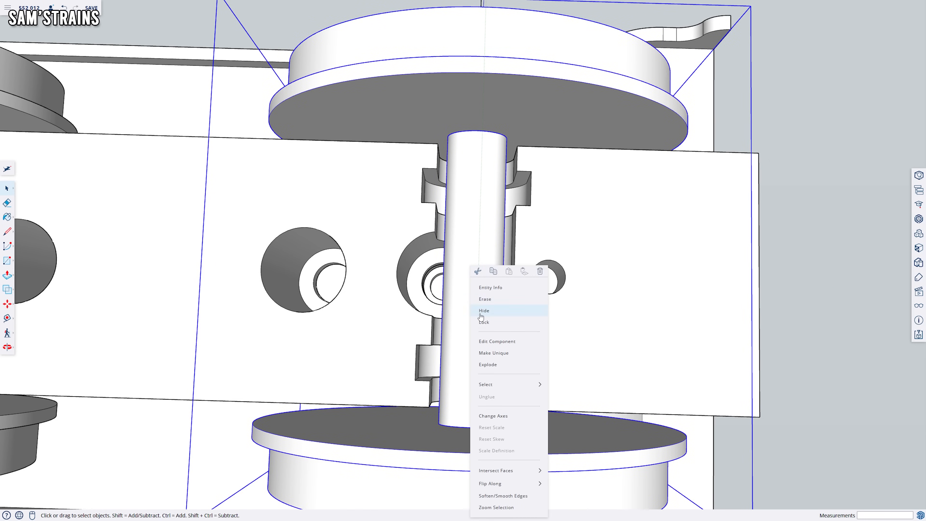
pyautogui.click(480, 315)
pyautogui.scroll(6, 442, 293)
pyautogui.moveTo(442, 293); pyautogui.dragTo(355, 218, button='middle')
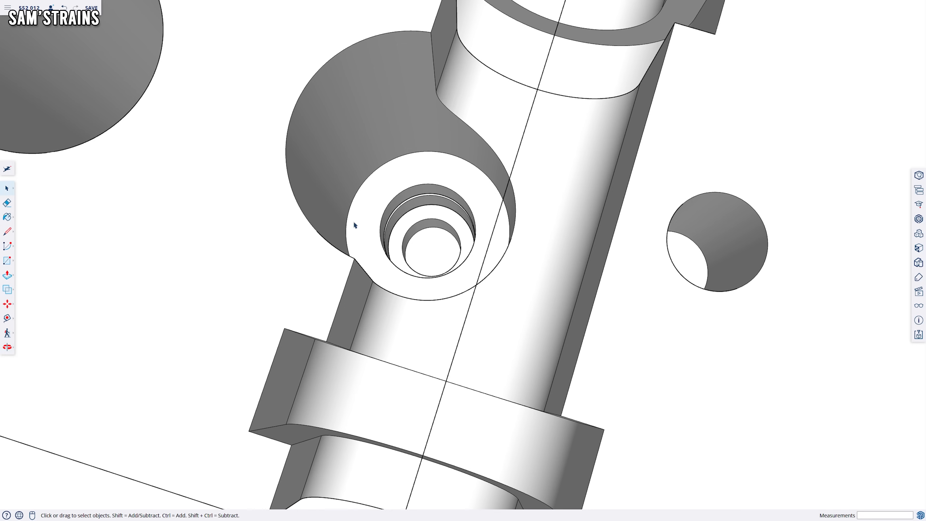
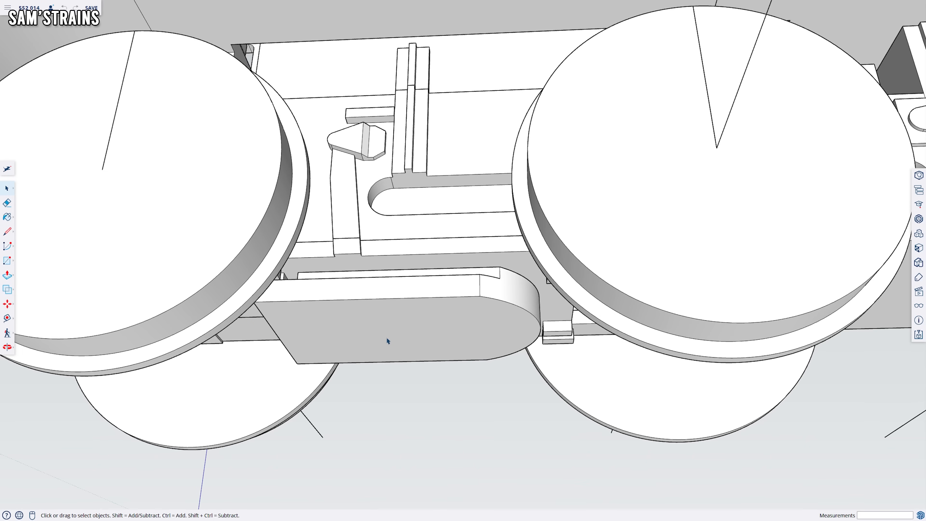
# Examine the flat plate below the chassis between the wheels, and select the curved cab roof
pyautogui.click(365, 330)
pyautogui.moveTo(507, 229); pyautogui.dragTo(255, 350, button='middle')
pyautogui.moveTo(355, 379); pyautogui.dragTo(344, 265, button='middle')
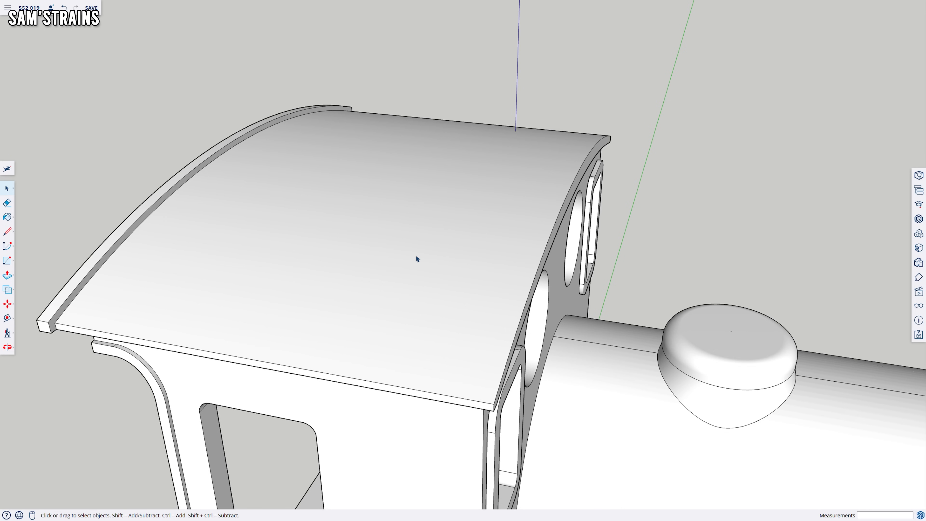
pyautogui.click(416, 256)
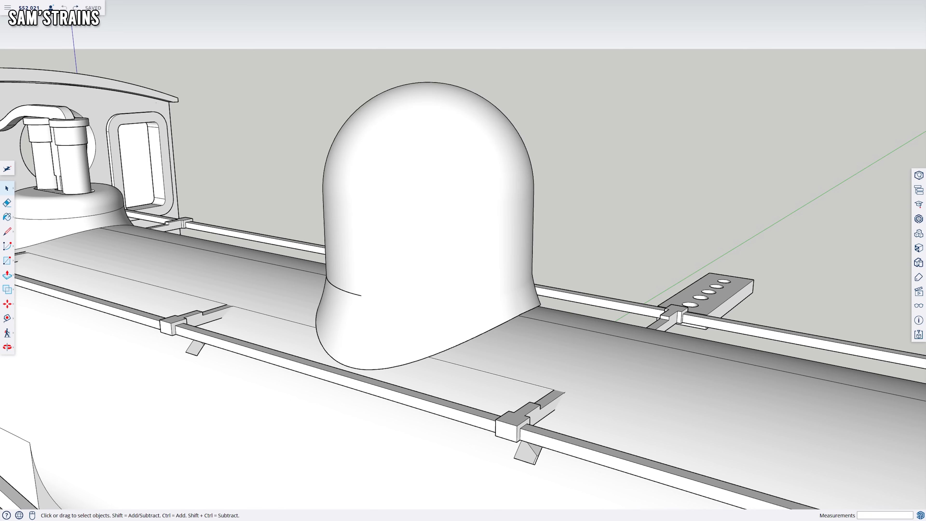
# Hide the boiler together with the handrails running along it
pyautogui.click(519, 407)
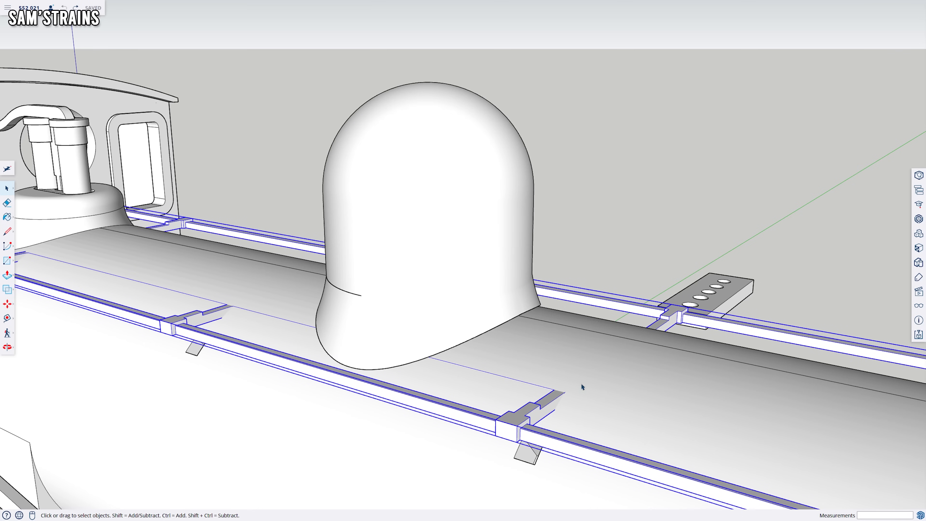
pyautogui.keyDown('shift'); pyautogui.click(607, 353); pyautogui.keyUp('shift')
pyautogui.rightClick(597, 371)
pyautogui.click(607, 371)
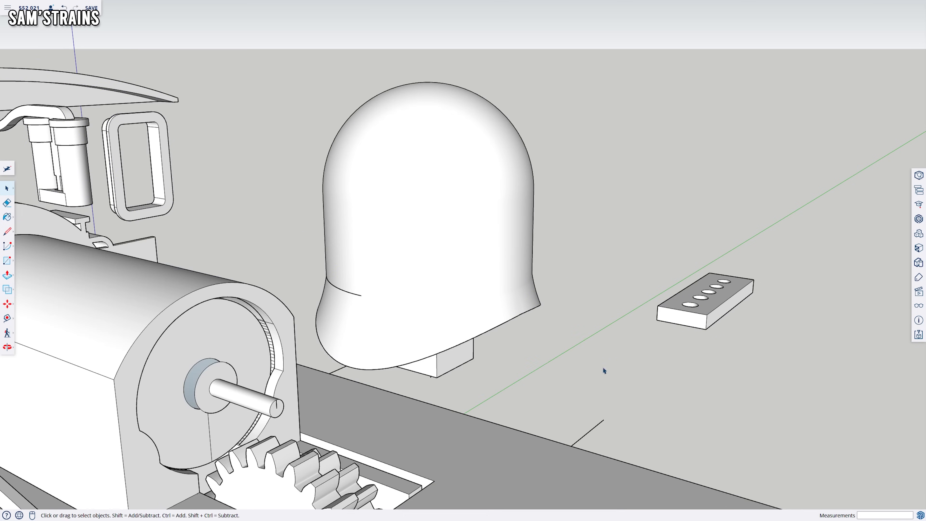
# Examine the underside of the steam dome and hide the dome
pyautogui.moveTo(422, 374); pyautogui.dragTo(414, 309, button='middle')
pyautogui.click(413, 310)
pyautogui.click(580, 205)
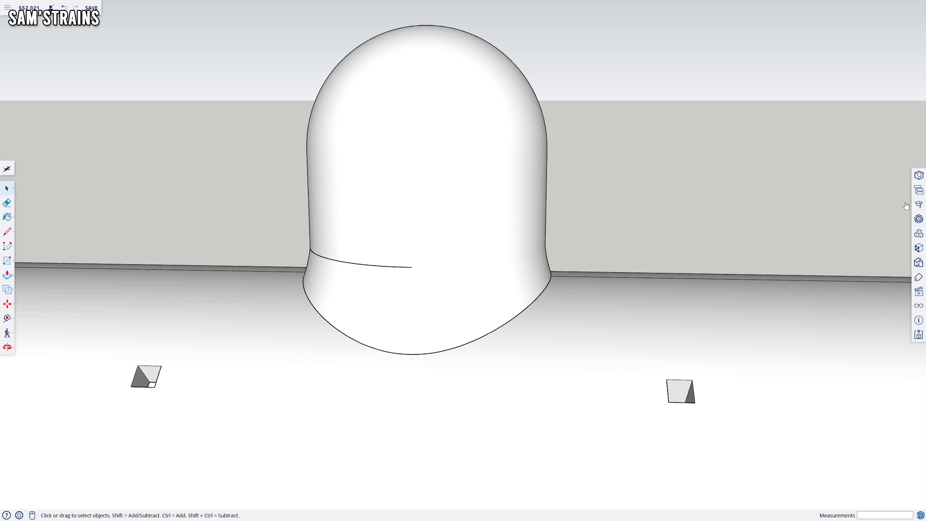
pyautogui.rightClick(393, 148)
pyautogui.click(407, 194)
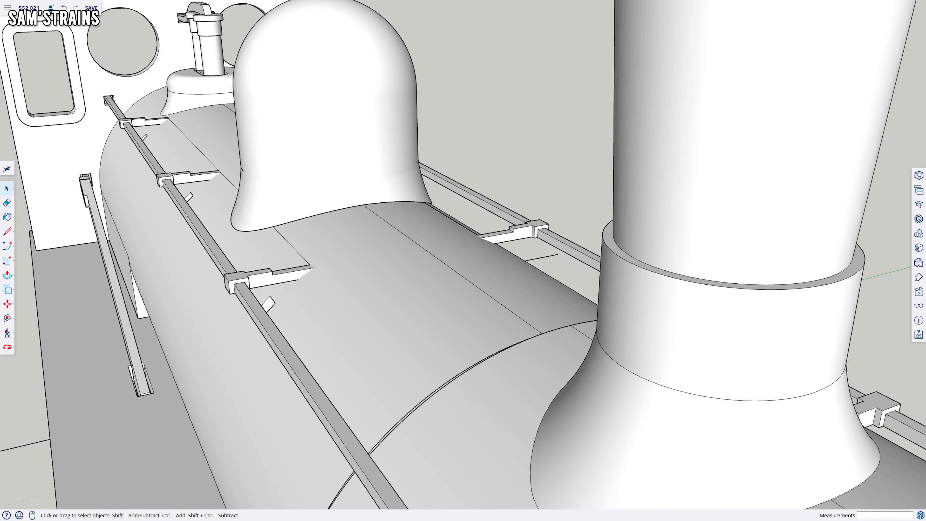
# Select the boiler handrail, a safety valve and the curved pipe in front of the cab in turn
pyautogui.click(221, 243)
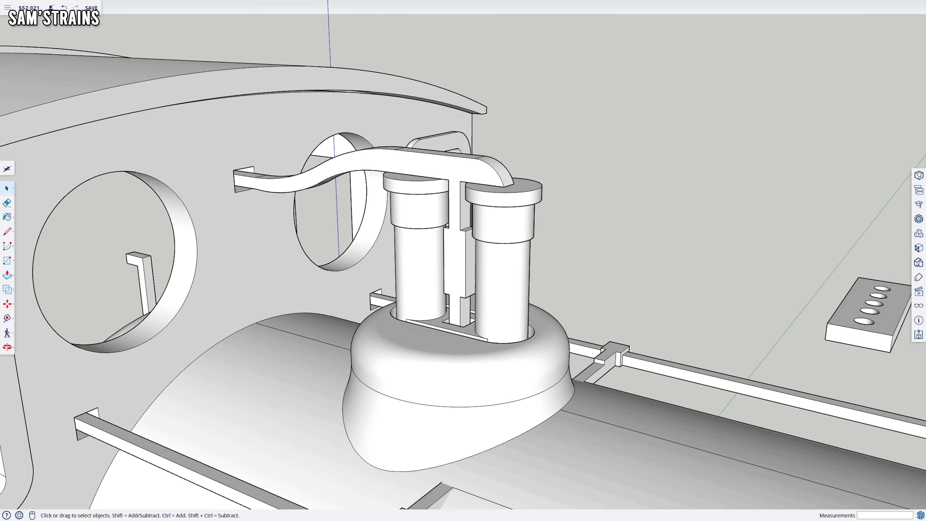
pyautogui.click(511, 216)
pyautogui.click(459, 172)
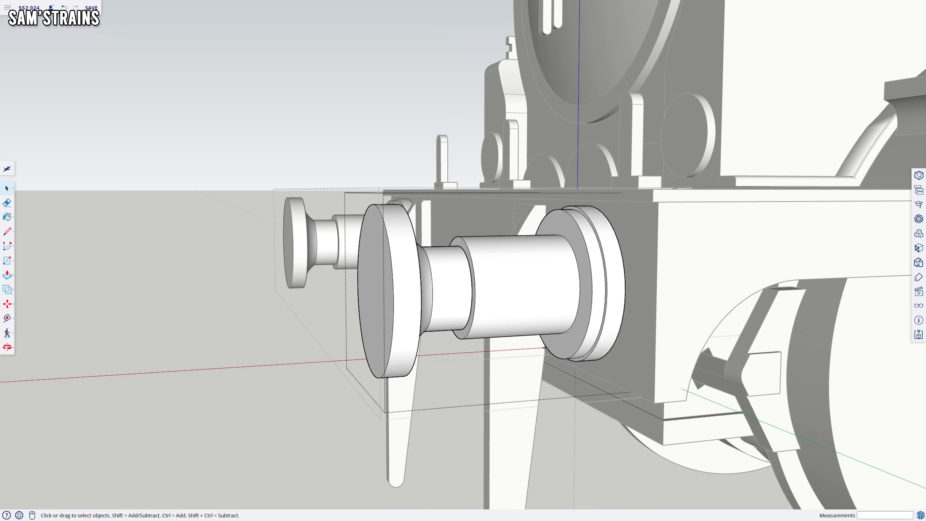
# Inspect the front beam's parts by selecting the buffer body, buffer head, both hanging guard irons and the square coupling opening
pyautogui.click(523, 284)
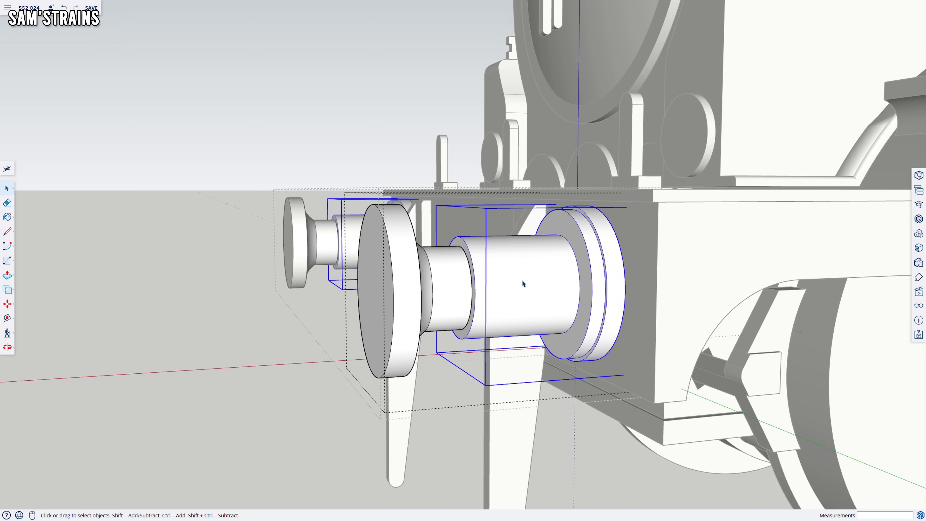
pyautogui.click(404, 294)
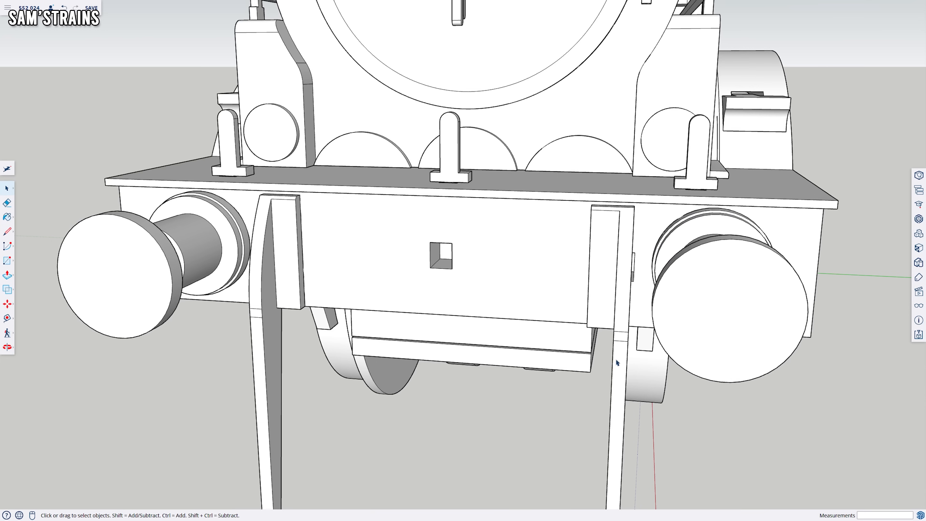
pyautogui.click(619, 360)
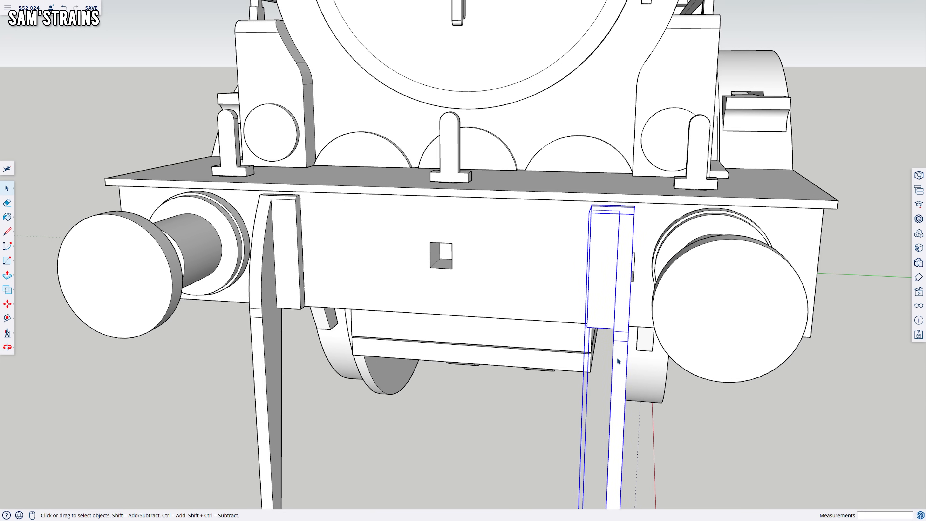
pyautogui.click(260, 351)
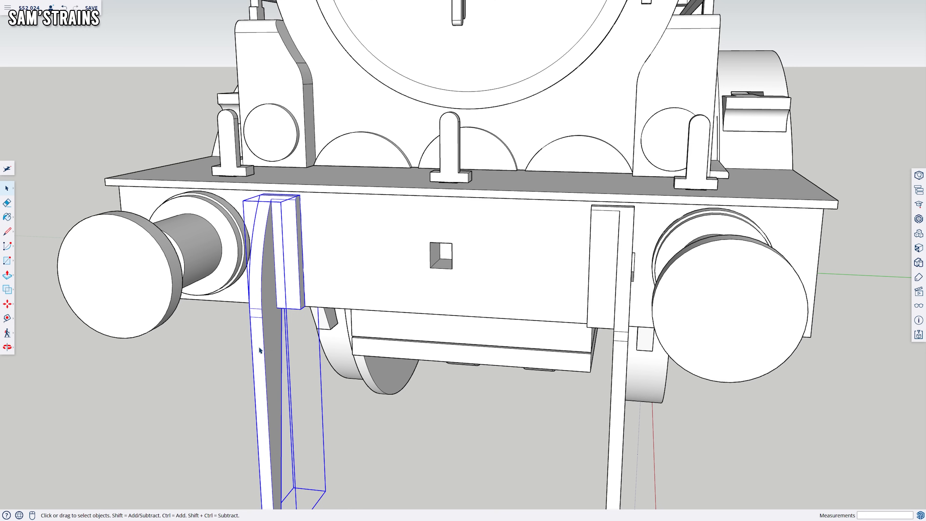
pyautogui.doubleClick(440, 269)
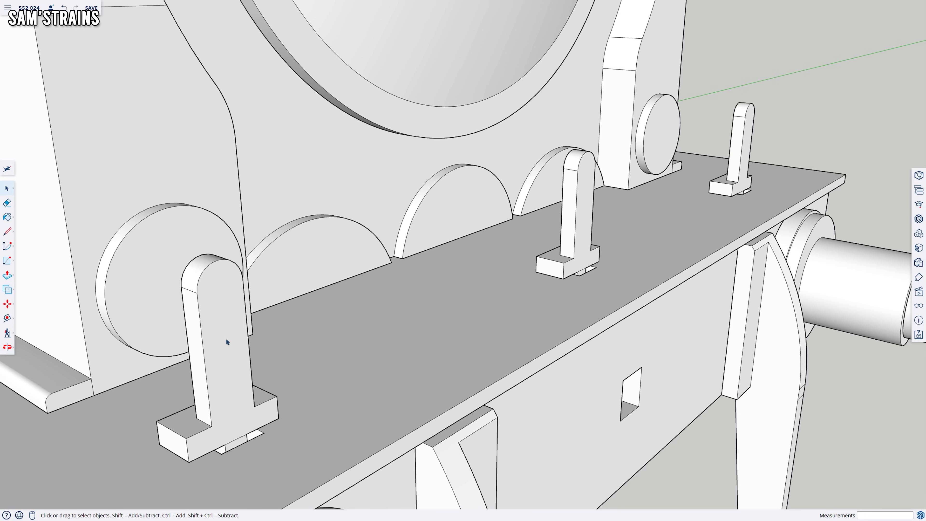
# Select the three upright lamp brackets on the front deck and the step on the curved running board in turn
pyautogui.click(227, 342)
pyautogui.click(577, 219)
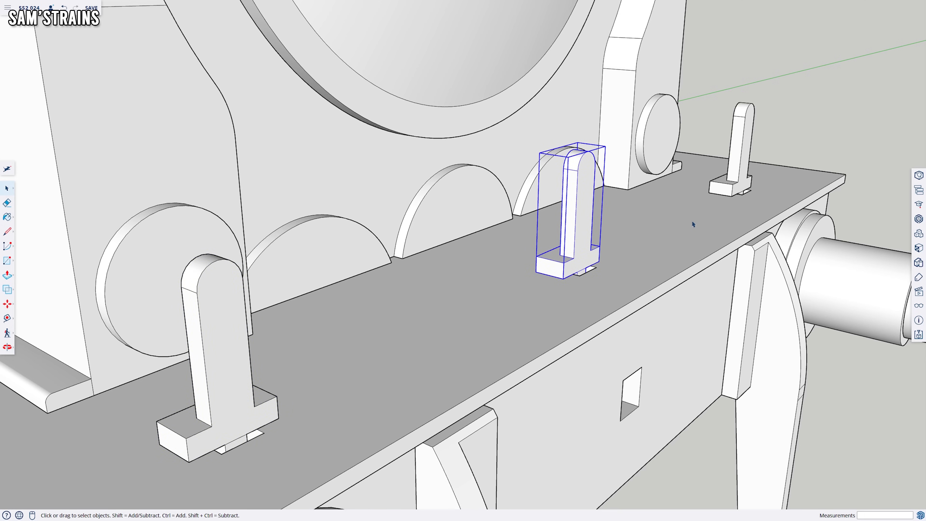
pyautogui.click(748, 134)
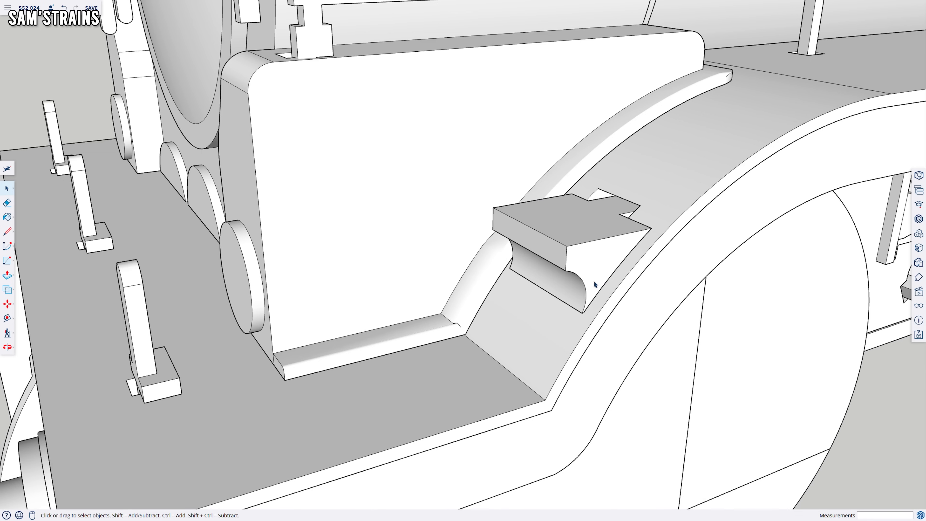
pyautogui.click(570, 255)
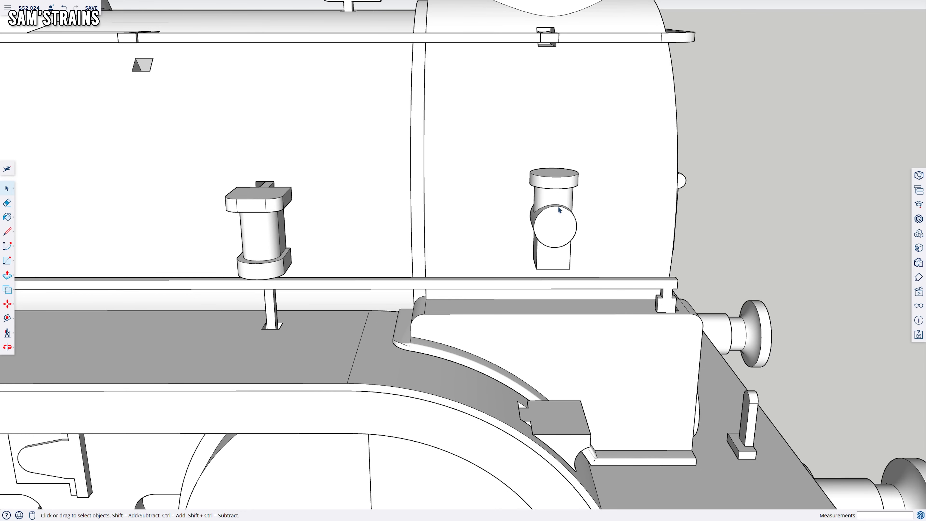
# Examine the two fittings beside the boiler and the small valve with its pipe behind the chimney
pyautogui.click(559, 209)
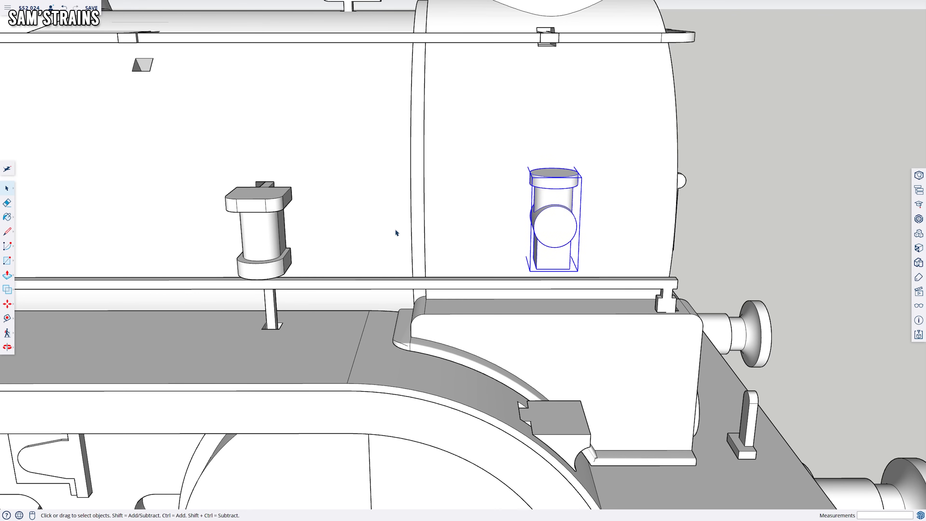
pyautogui.click(263, 241)
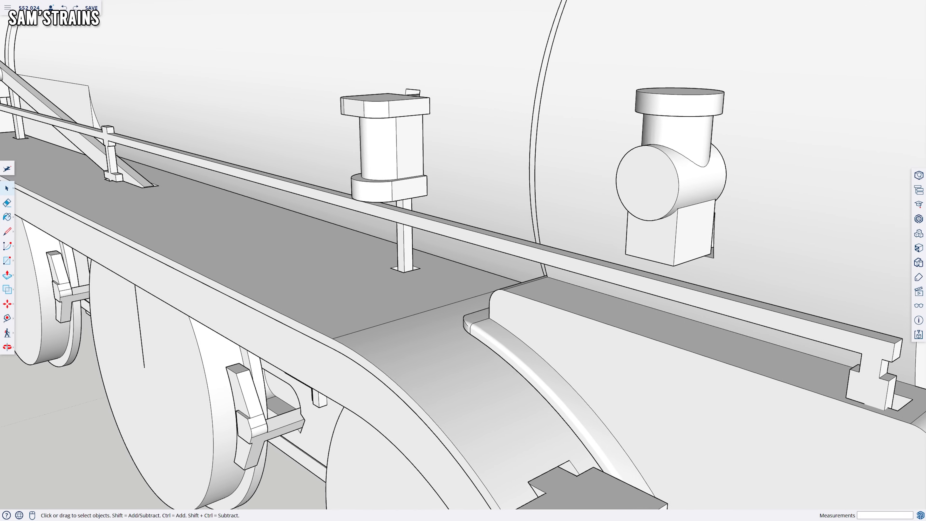
pyautogui.scroll(5, 463, 255)
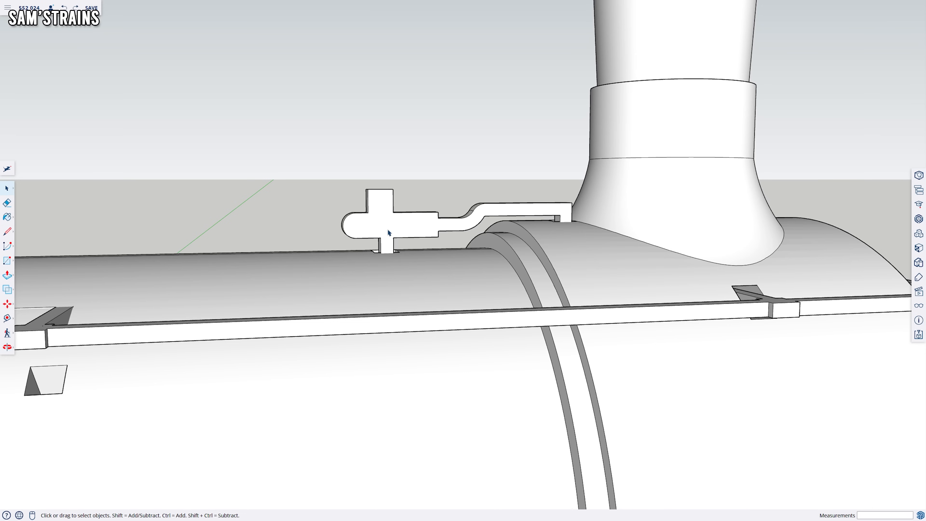
pyautogui.click(389, 233)
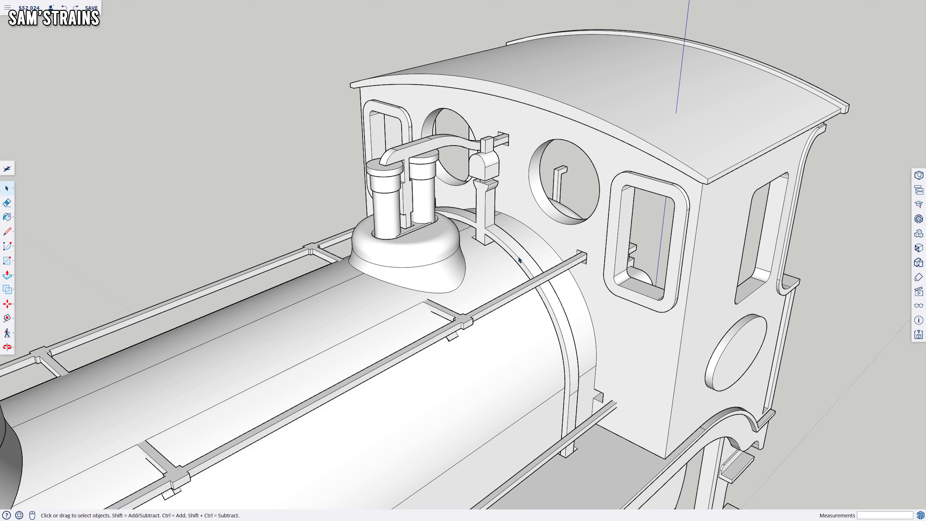
# Select the boiler band in front of the cab and the oval plate on the cab side in turn, and clear the selection
pyautogui.click(519, 259)
pyautogui.scroll(5, 451, 264)
pyautogui.click(451, 265)
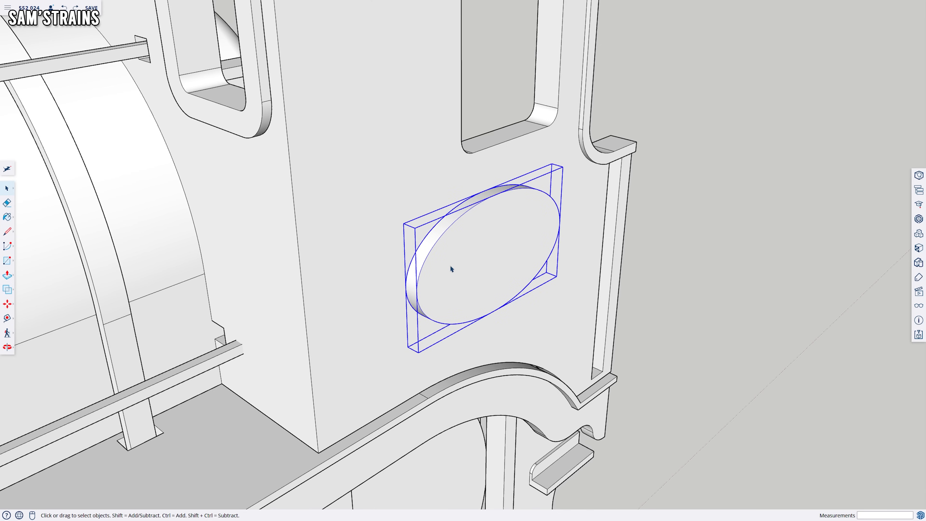
pyautogui.click(672, 222)
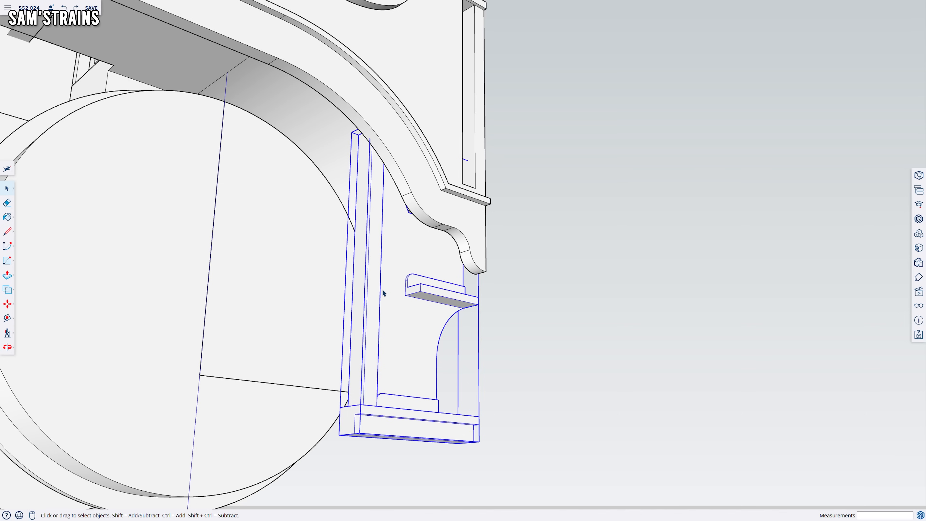
# Examine the footstep assembly beneath the cab and select the brake blocks beside the locomotive's driving wheels
pyautogui.moveTo(558, 316); pyautogui.dragTo(279, 318, button='middle')
pyautogui.moveTo(368, 285); pyautogui.dragTo(444, 273, button='middle')
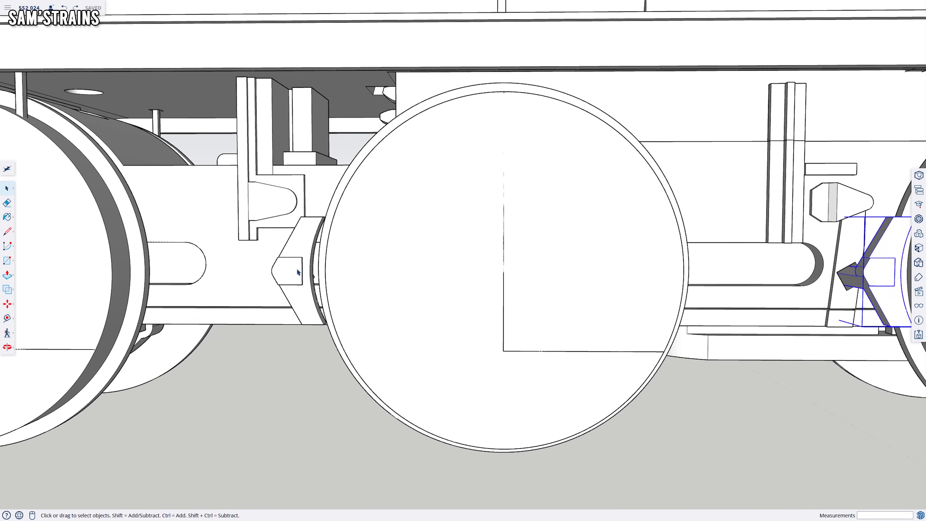
pyautogui.click(308, 263)
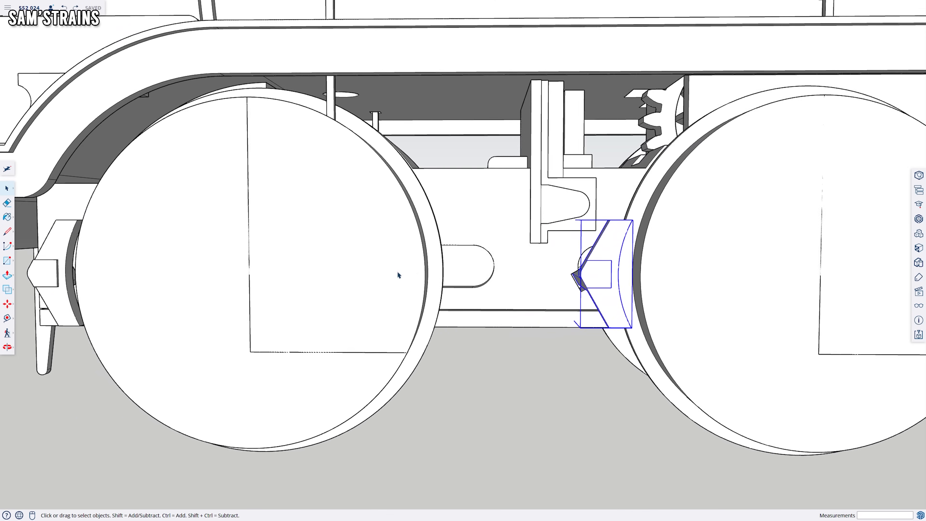
pyautogui.click(118, 266)
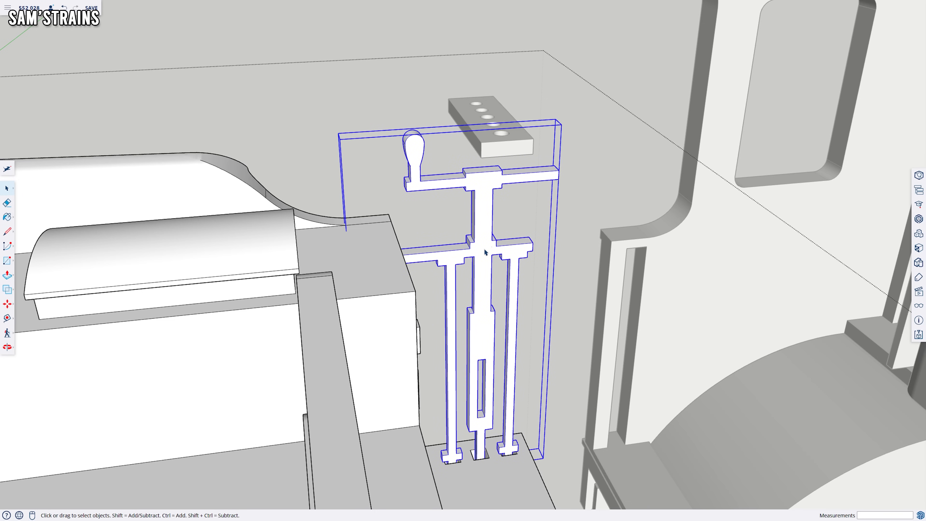
# Inspect the tender's handbrake column and the buffer beam with its guard irons, and undo the last change at the double-ended link plate
pyautogui.moveTo(486, 252); pyautogui.dragTo(482, 235, button='middle')
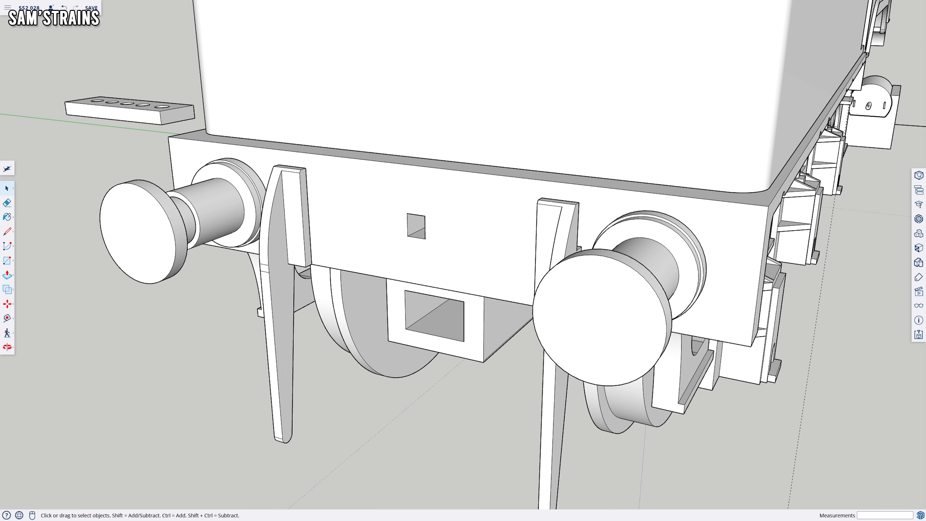
pyautogui.scroll(5, 403, 341)
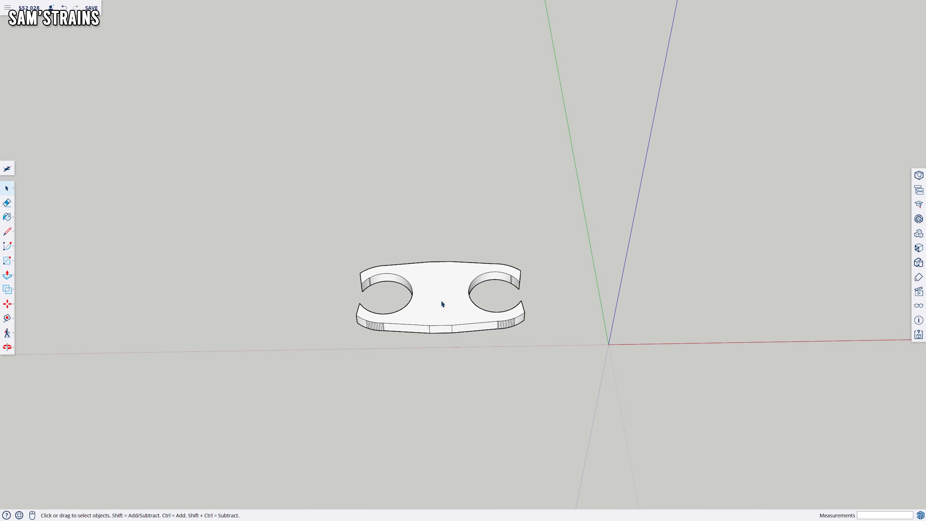
pyautogui.hotkey('ctrl', 'z')
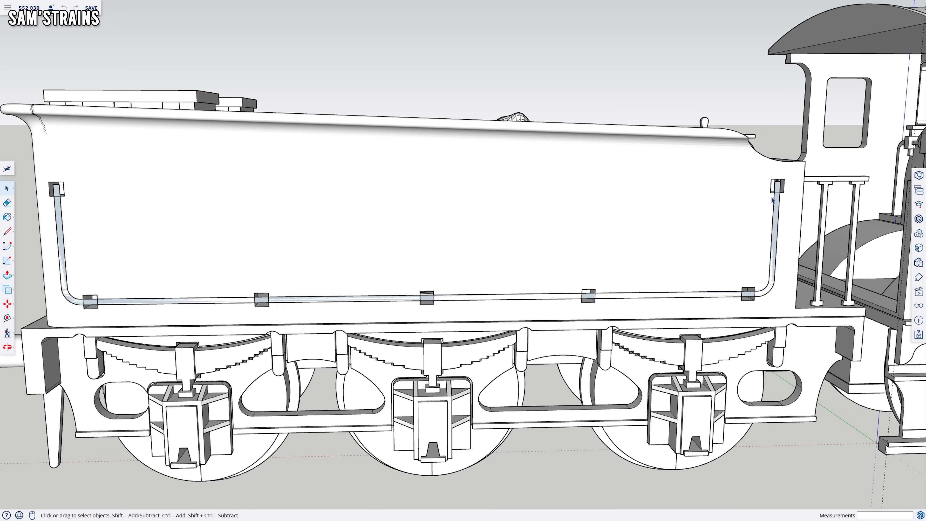
# Hide the long U-shaped handrail component on the side of the tender
pyautogui.rightClick(779, 203)
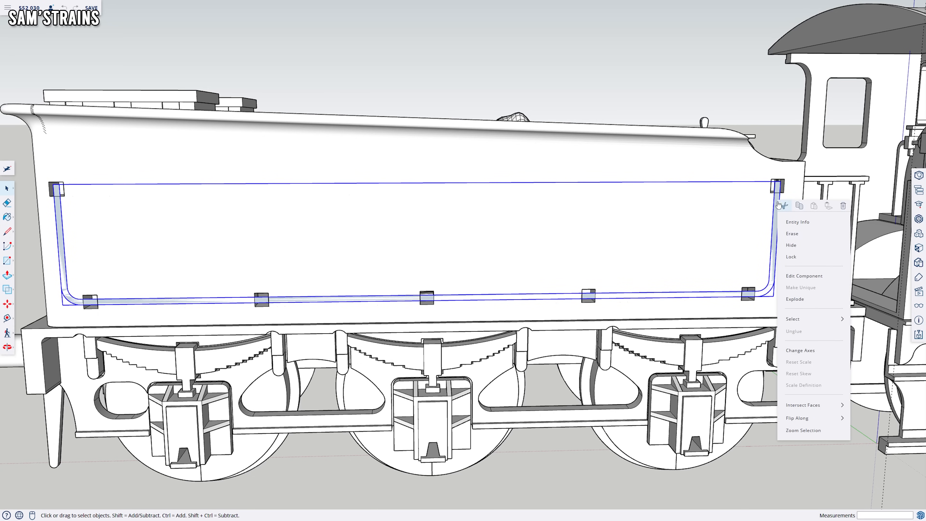
pyautogui.click(782, 245)
# Examine the square handrail mounting holes in the tender's side up close and the tender's overall side view
pyautogui.moveTo(654, 250); pyautogui.dragTo(492, 293, button='middle')
pyautogui.scroll(6, 526, 303)
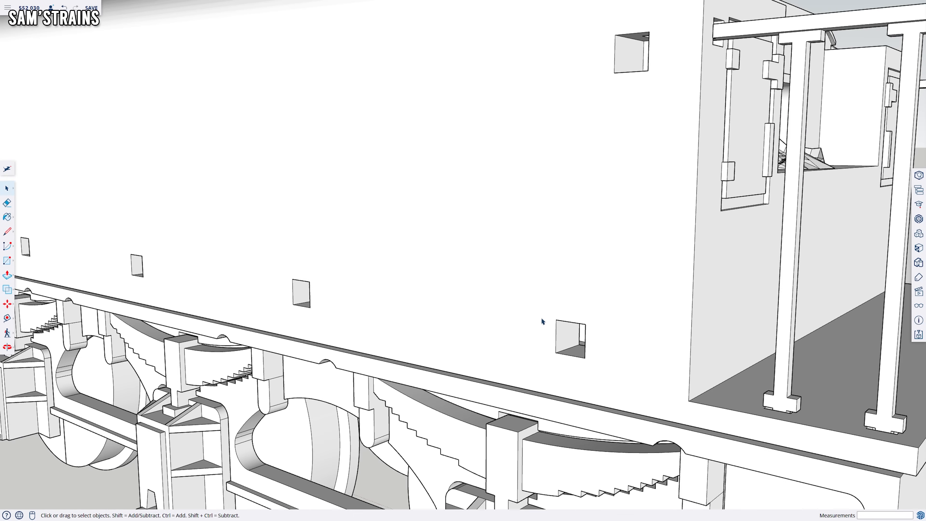
pyautogui.scroll(-5, 424, 299)
pyautogui.scroll(4, 829, 332)
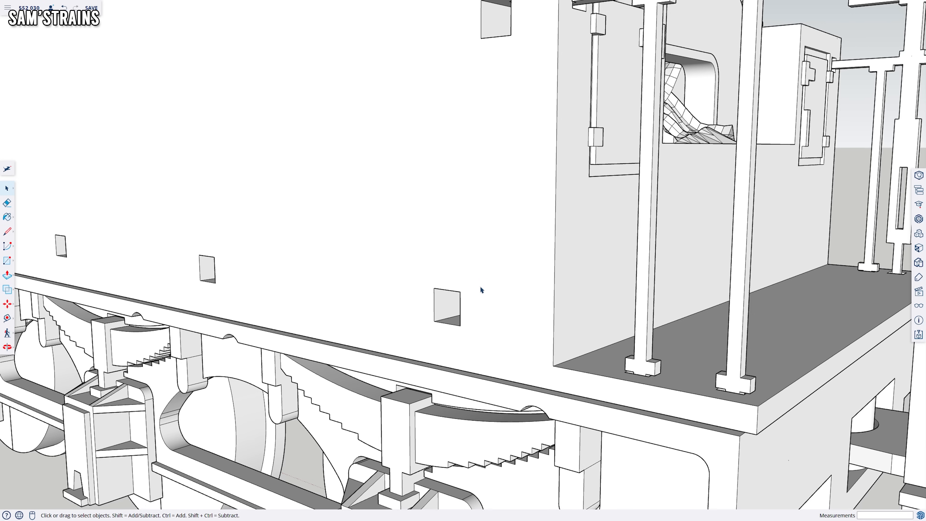
pyautogui.scroll(-7, 480, 286)
pyautogui.moveTo(467, 306); pyautogui.dragTo(798, 291, button='middle')
pyautogui.moveTo(499, 332); pyautogui.dragTo(797, 300, button='middle')
pyautogui.scroll(-1, 798, 299)
pyautogui.moveTo(511, 305); pyautogui.dragTo(890, 294, button='middle')
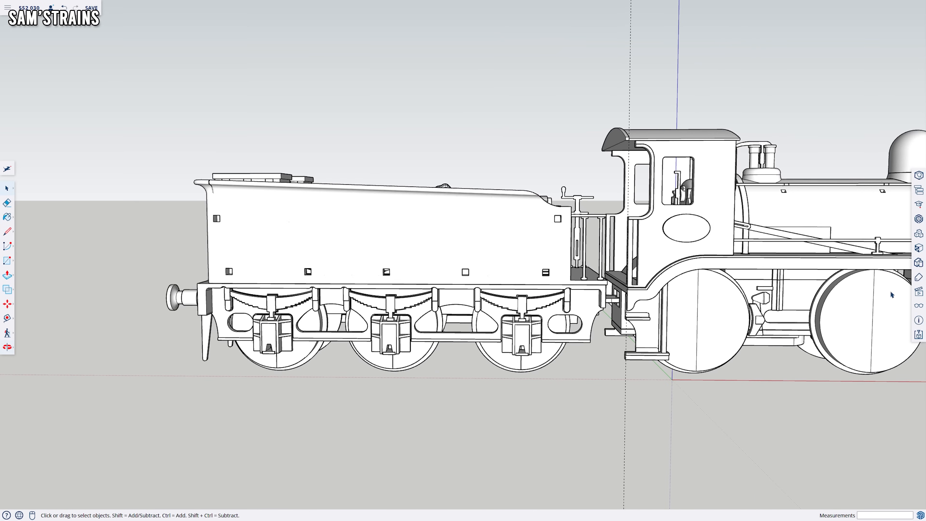